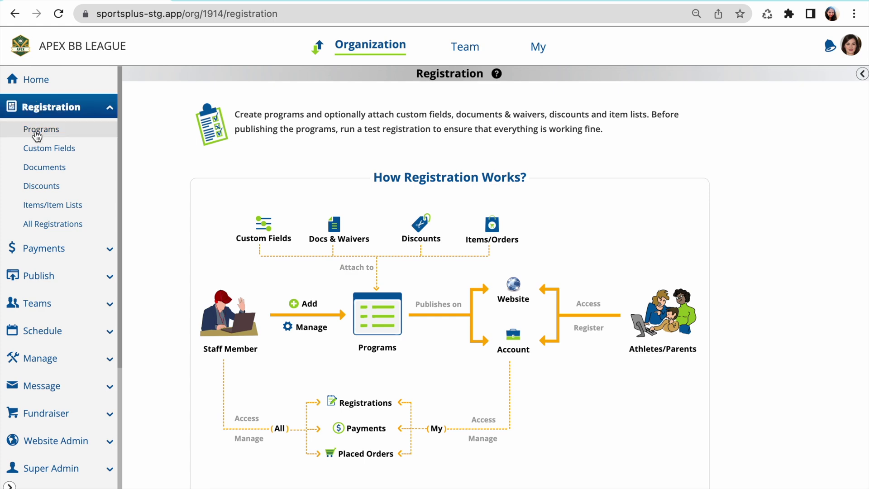
# Step: Open the Programs list showing the organization's 38 registration programs
pyautogui.click(36, 135)
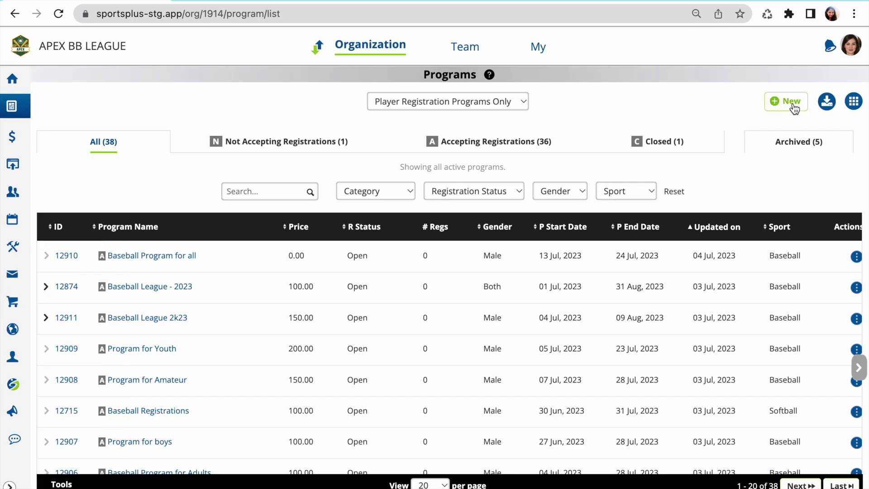
pyautogui.scroll(-2, 754, 372)
pyautogui.scroll(-2, 754, 372)
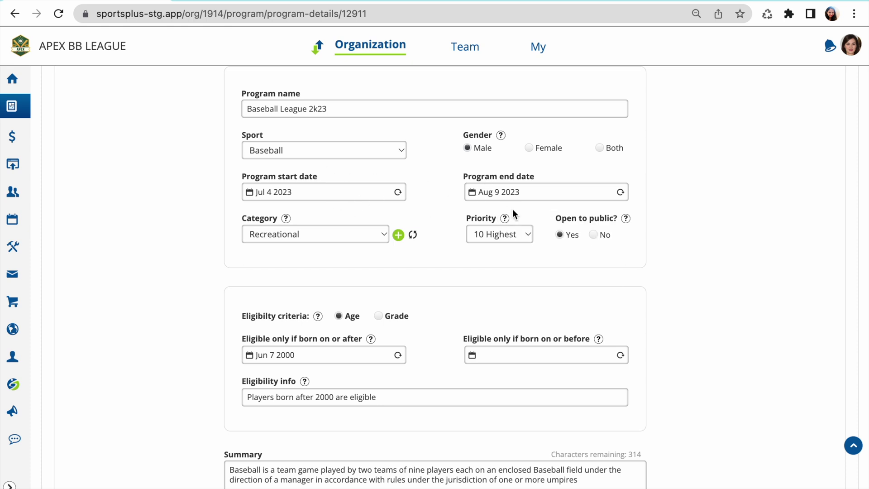
# Step: Review the available program categories and keep Recreational for Baseball League 2k23
pyautogui.click(316, 240)
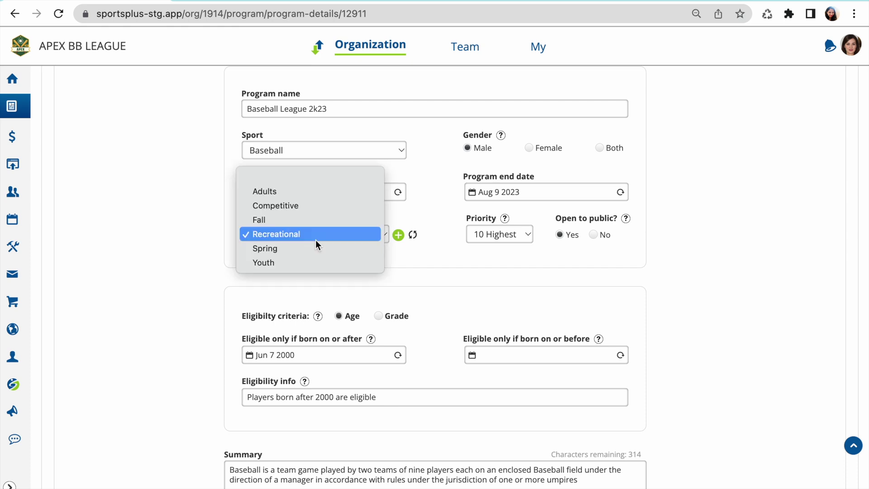
pyautogui.click(362, 237)
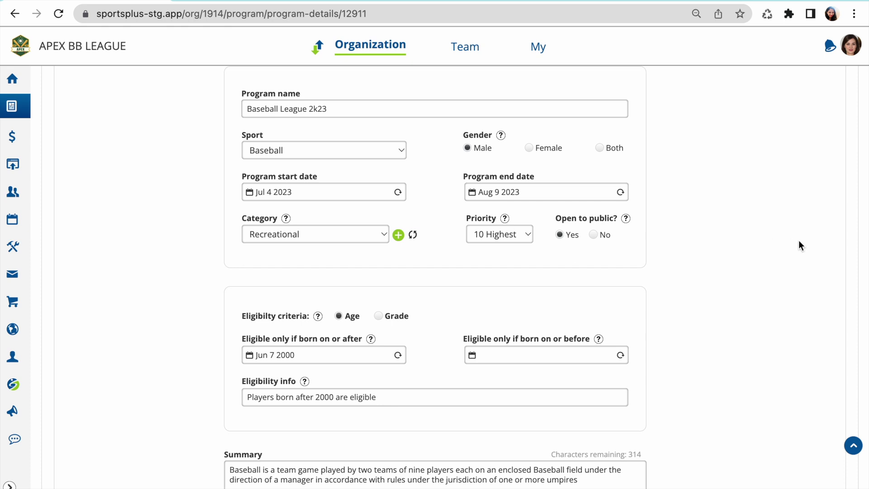
pyautogui.scroll(-1, 798, 245)
pyautogui.scroll(-3, 799, 246)
pyautogui.scroll(-2, 793, 246)
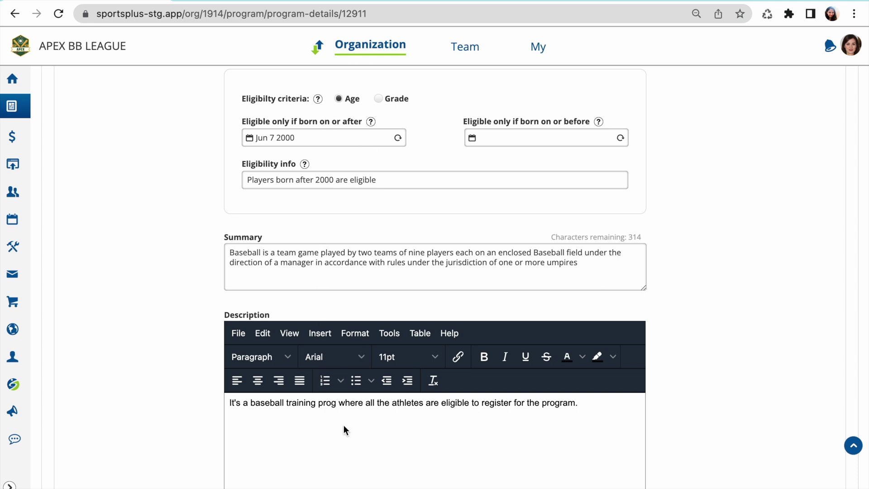
pyautogui.scroll(-5, 348, 435)
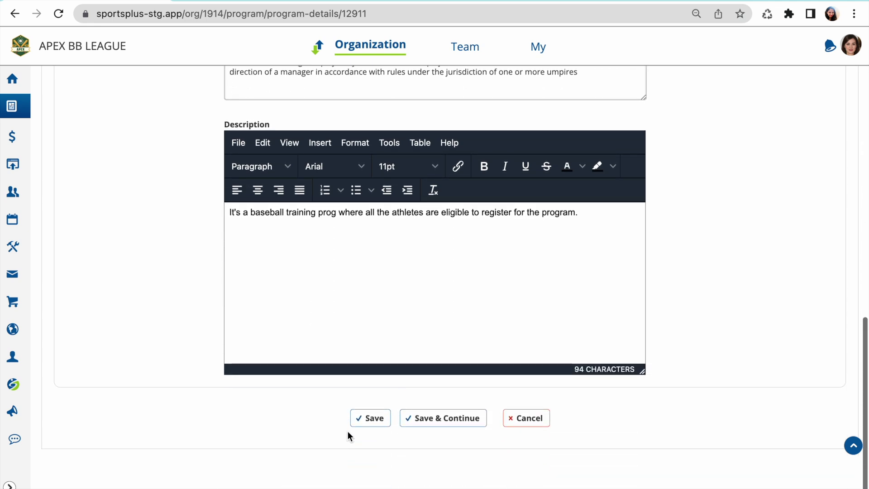
# Step: Save the program details, switch fees to monthly payment, and add a one-time registration fee
pyautogui.click(447, 419)
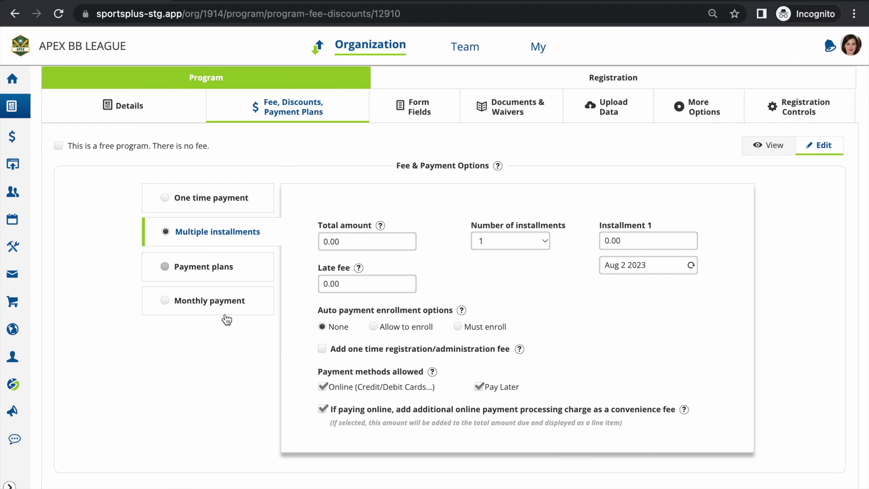
pyautogui.click(223, 308)
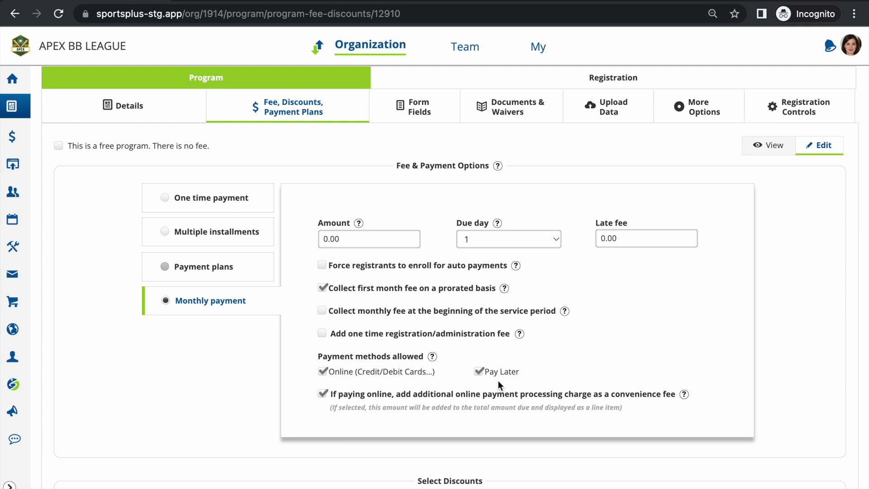
pyautogui.click(323, 334)
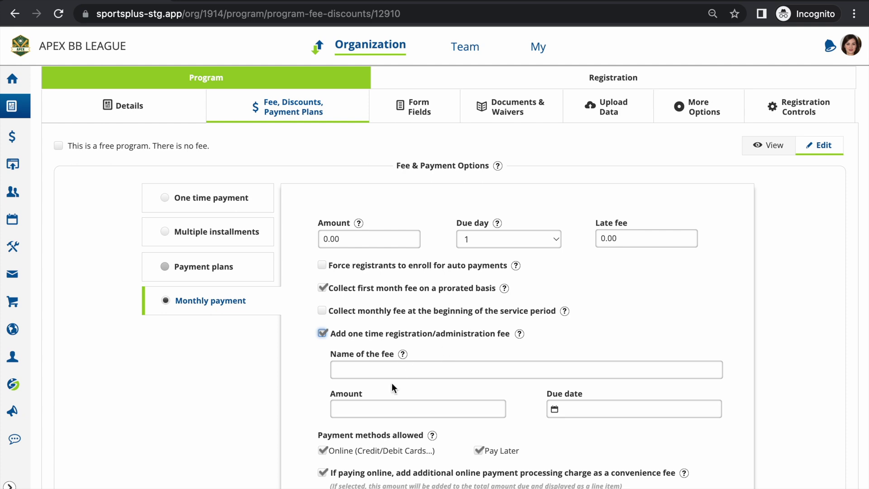
pyautogui.click(322, 334)
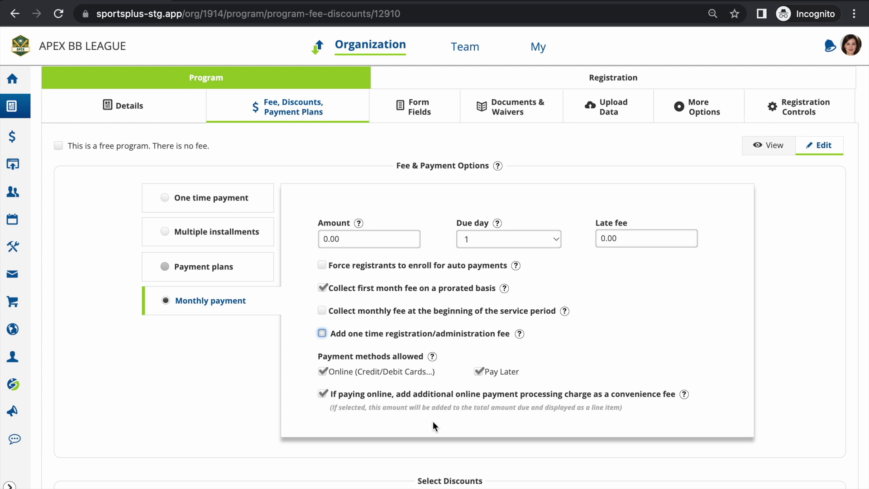
pyautogui.scroll(-1, 432, 421)
pyautogui.scroll(-2, 433, 421)
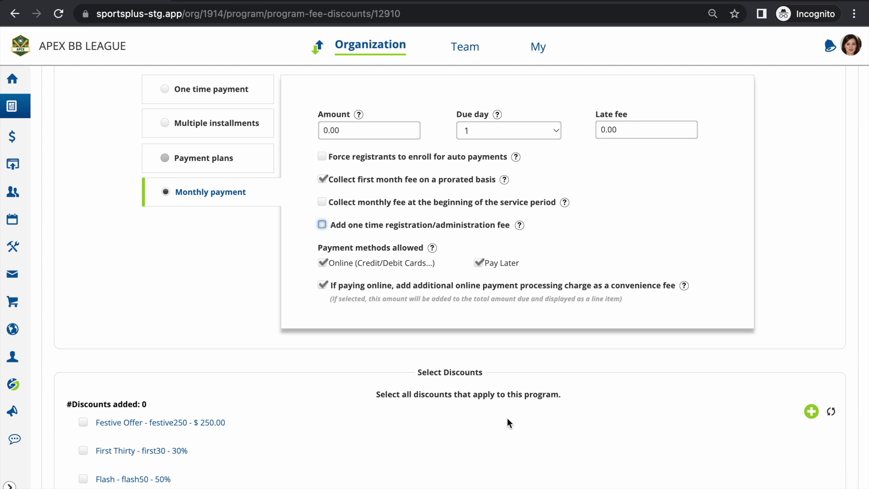
pyautogui.click(249, 125)
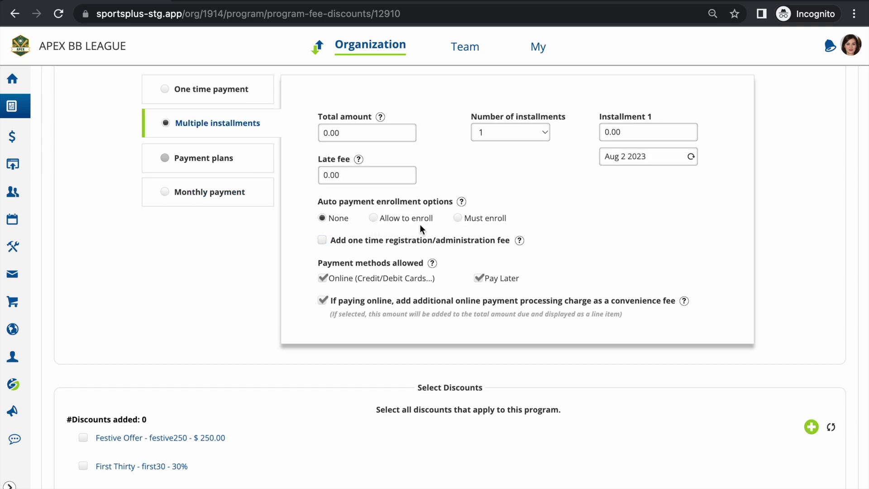
# Step: Try the auto-payment enrollment options, then save the fee as a one-time payment
pyautogui.click(373, 218)
pyautogui.click(456, 218)
pyautogui.click(238, 98)
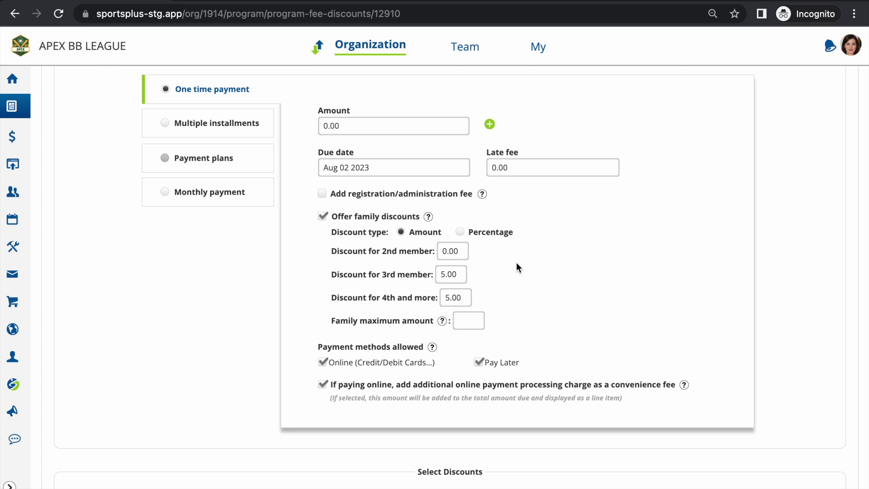
pyautogui.scroll(-1, 518, 266)
pyautogui.scroll(-1, 519, 267)
pyautogui.scroll(-2, 518, 267)
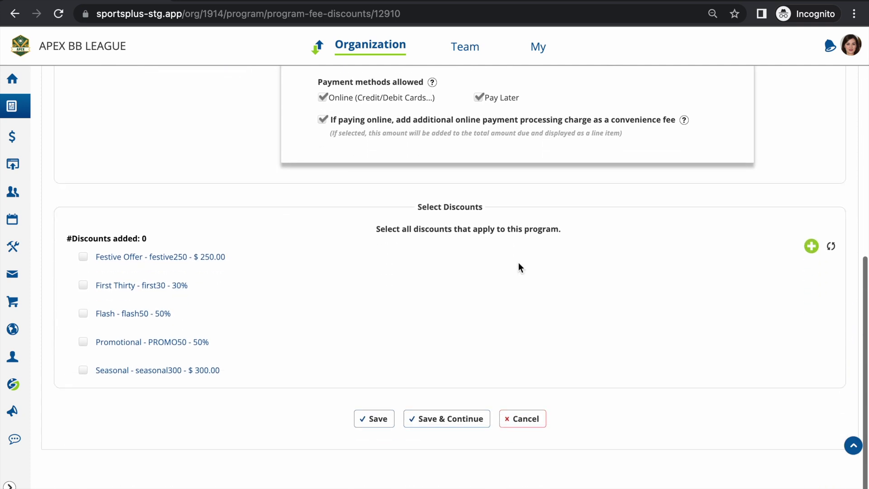
pyautogui.click(448, 417)
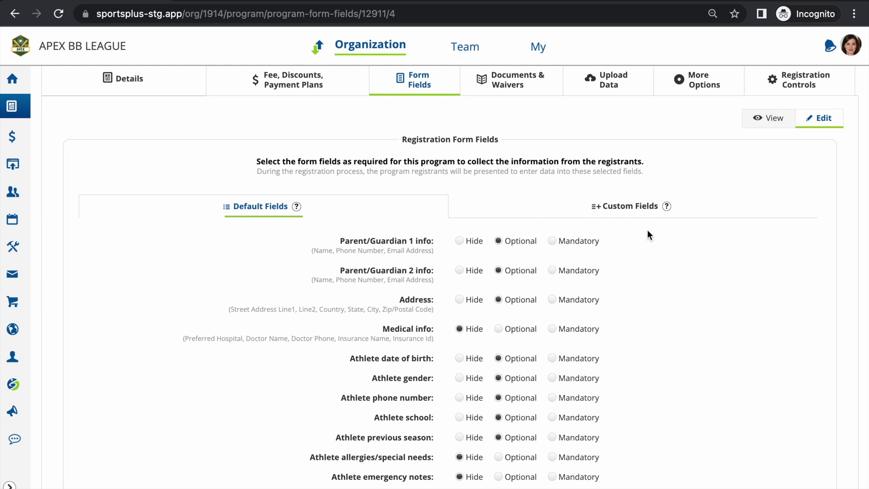
# Step: Review the custom registration fields and save the form fields with all custom fields hidden
pyautogui.click(638, 214)
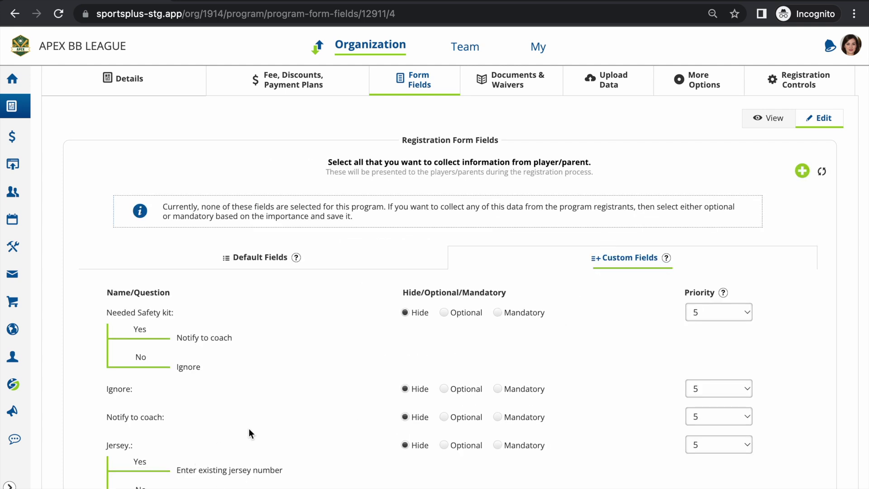
pyautogui.scroll(-2, 248, 429)
pyautogui.scroll(-1, 249, 429)
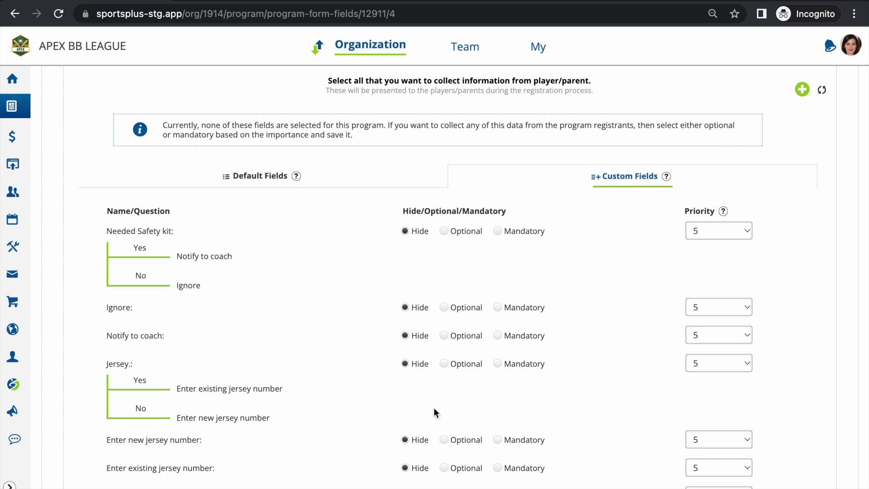
pyautogui.scroll(-1, 517, 392)
pyautogui.scroll(-5, 517, 392)
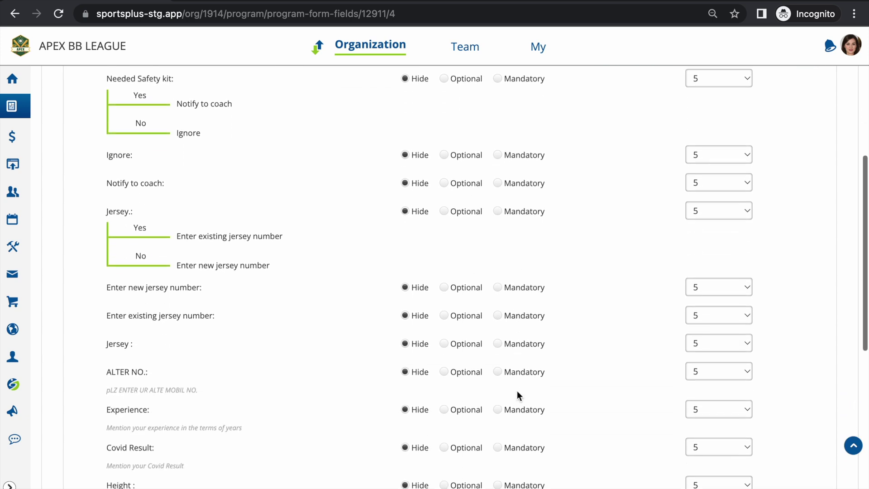
pyautogui.scroll(-6, 517, 392)
pyautogui.scroll(-5, 517, 395)
pyautogui.scroll(-3, 516, 395)
pyautogui.click(464, 392)
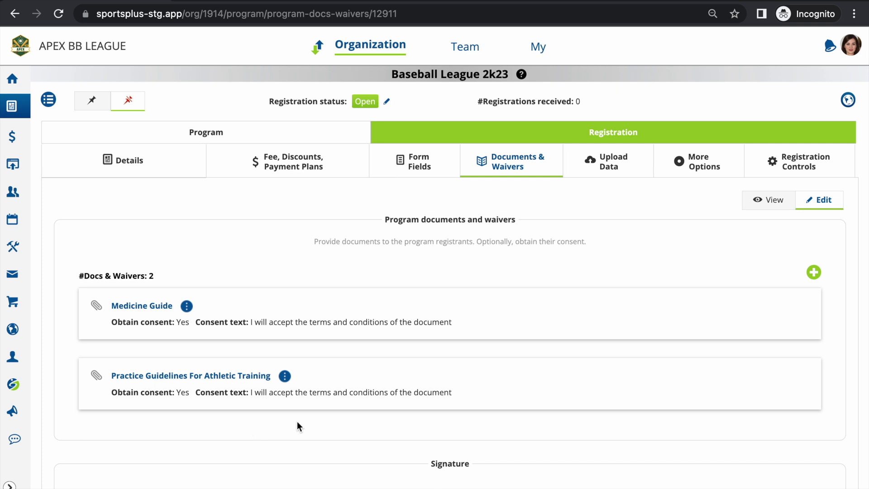
pyautogui.scroll(-1, 297, 421)
pyautogui.scroll(-3, 296, 421)
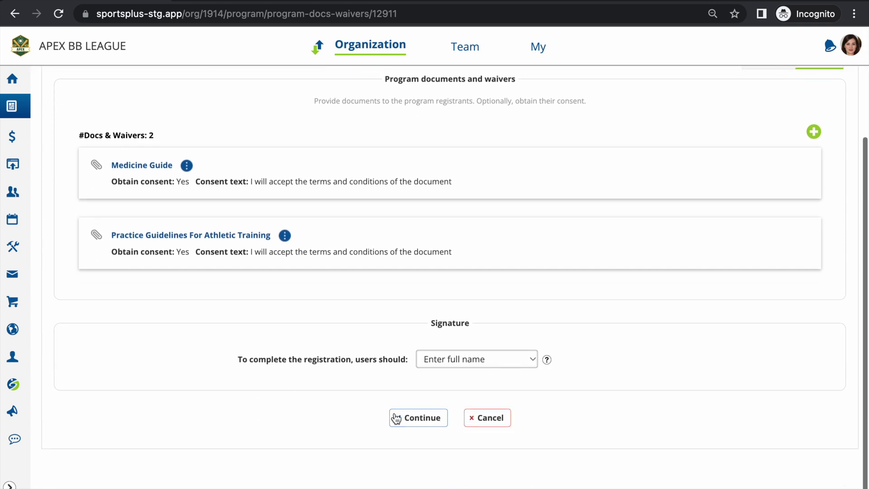
# Step: Keep 'Enter full name' as the required signature and continue to Upload Data
pyautogui.click(460, 360)
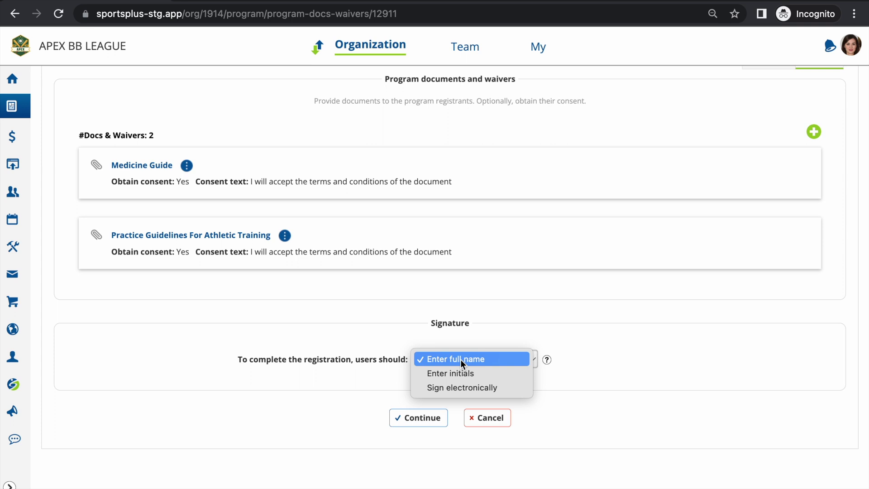
pyautogui.click(424, 418)
pyautogui.click(425, 424)
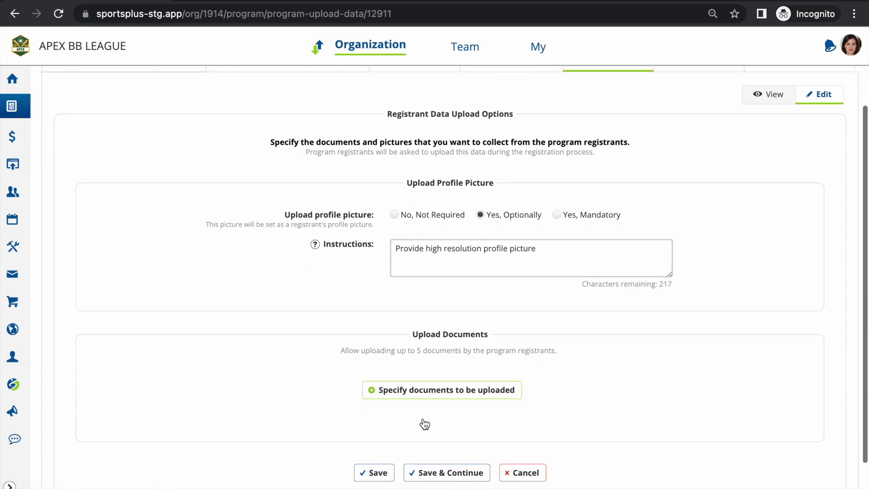
pyautogui.scroll(-1, 424, 424)
# Step: Add and then remove a document upload entry, and save the upload options
pyautogui.click(461, 360)
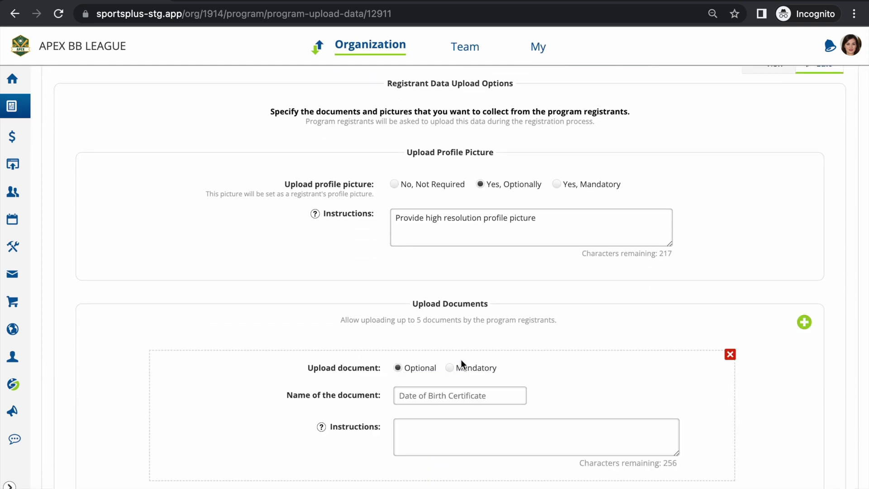
pyautogui.click(729, 355)
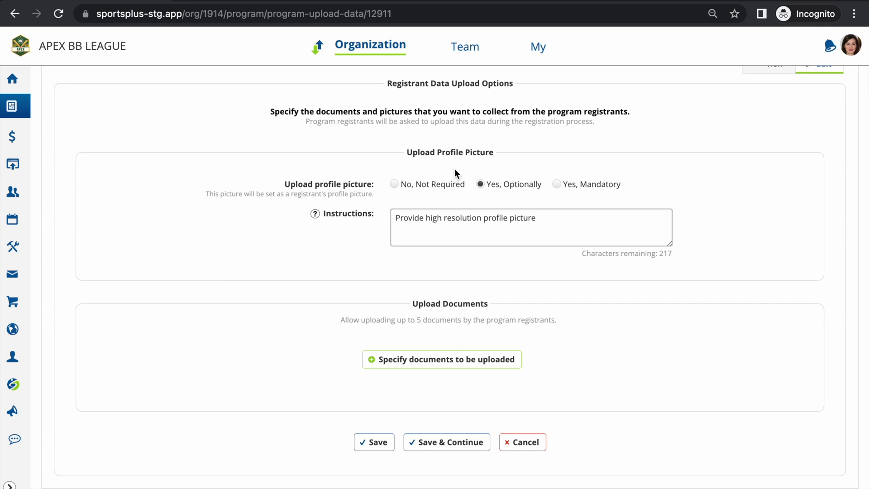
pyautogui.click(449, 443)
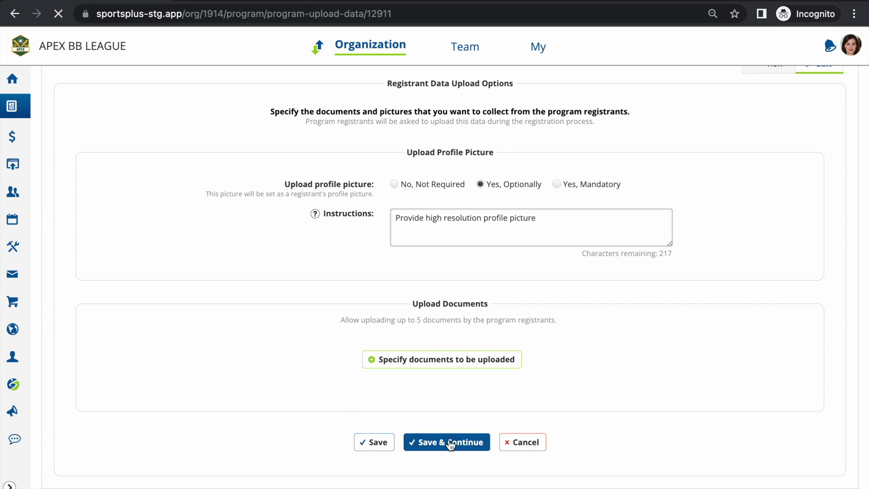
pyautogui.scroll(-2, 448, 443)
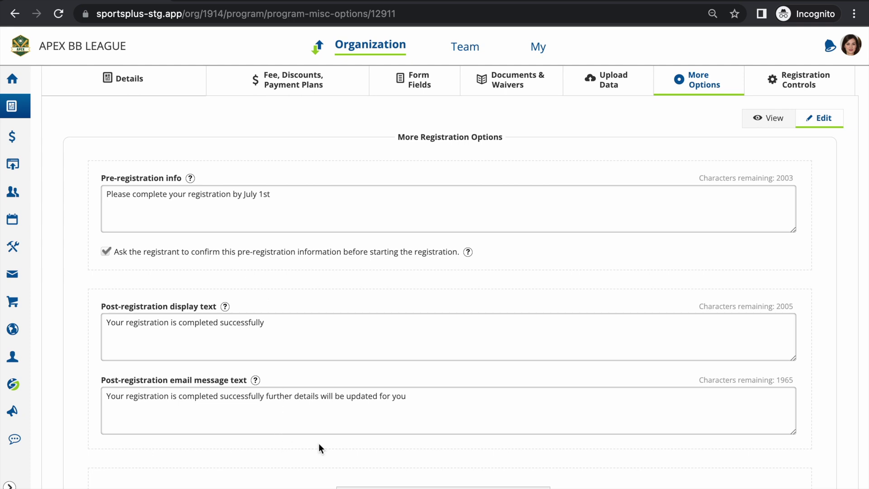
pyautogui.scroll(-5, 320, 448)
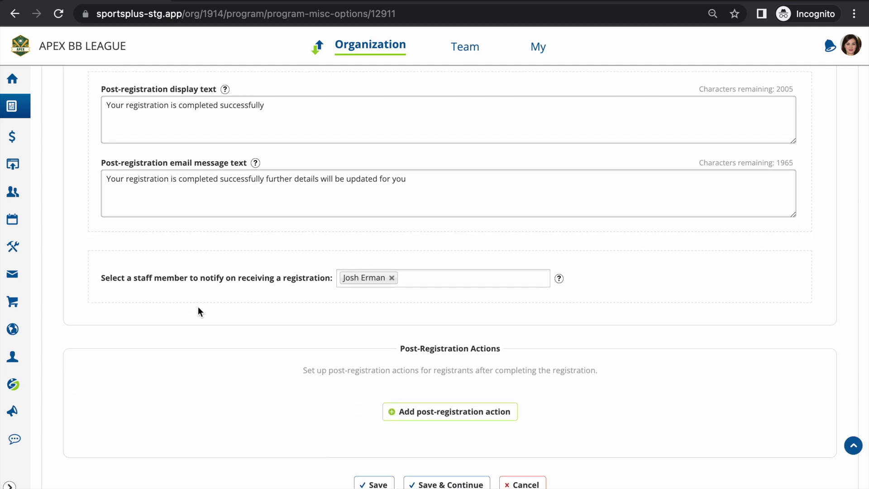
# Step: Add a second staff member to registration notifications and save the options
pyautogui.click(469, 281)
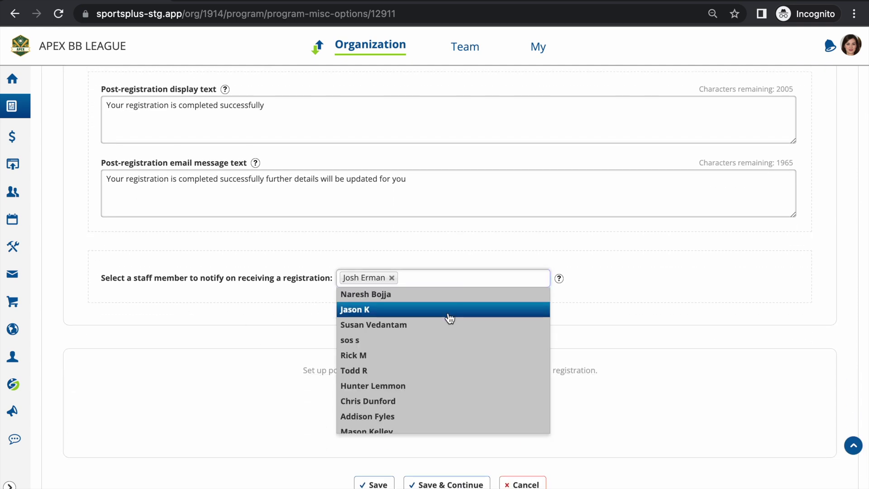
pyautogui.click(450, 314)
pyautogui.click(569, 326)
pyautogui.scroll(-1, 640, 419)
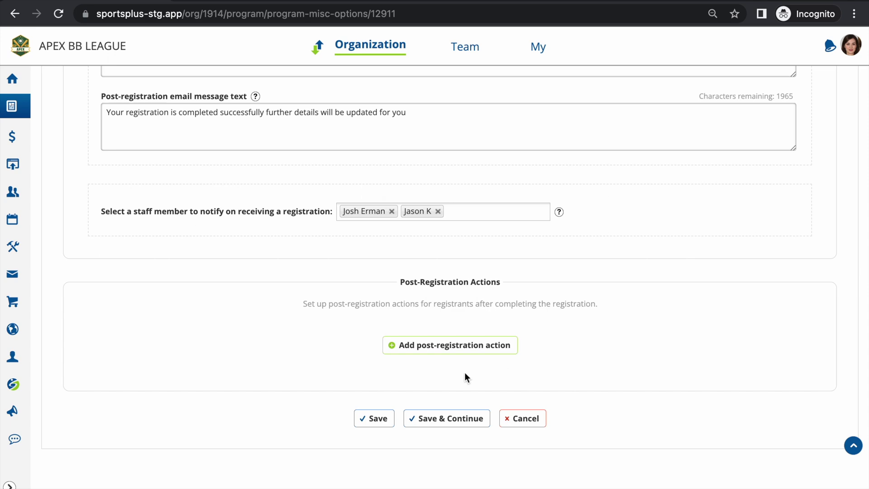
pyautogui.click(434, 420)
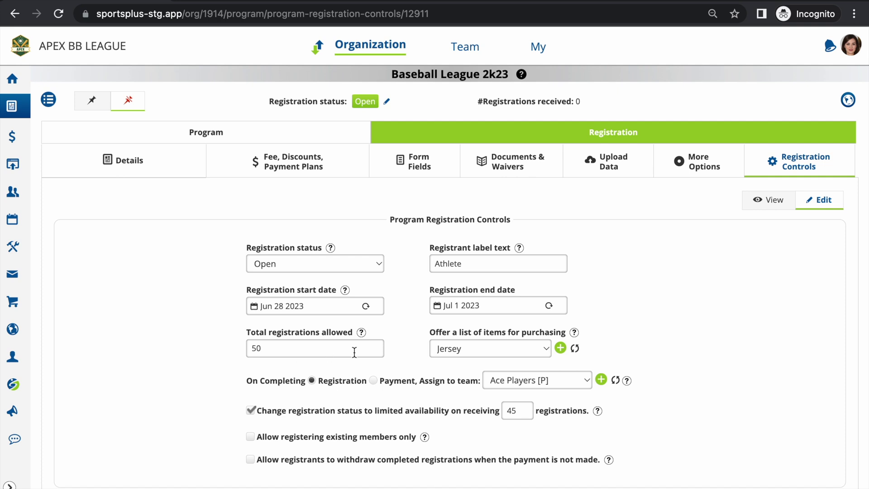
# Step: Check the purchasable items list and keep Jersey as the offered item
pyautogui.click(473, 349)
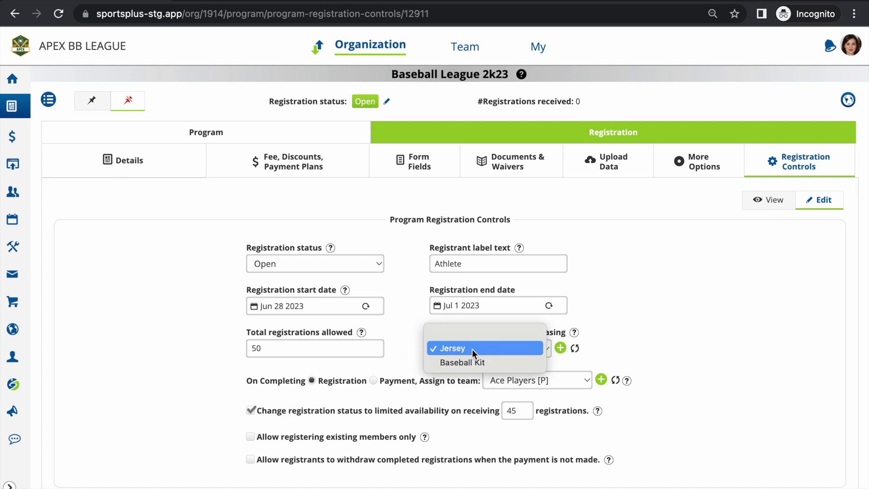
pyautogui.click(471, 350)
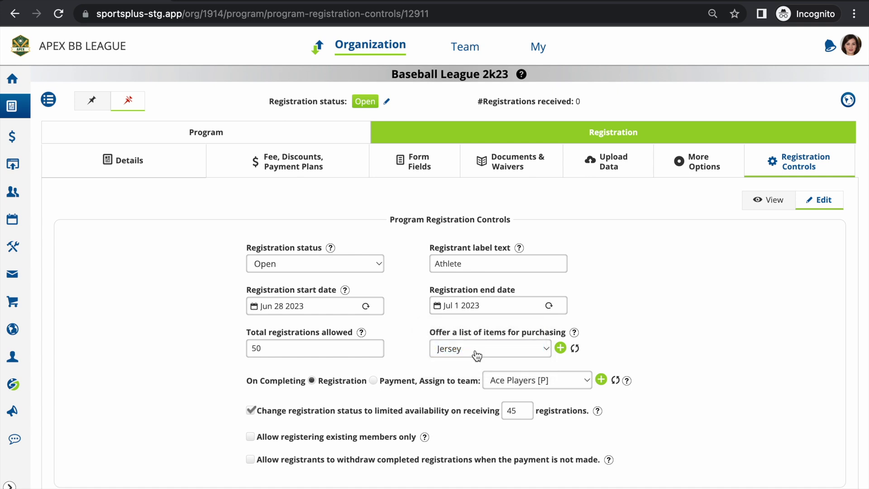
pyautogui.scroll(-2, 700, 369)
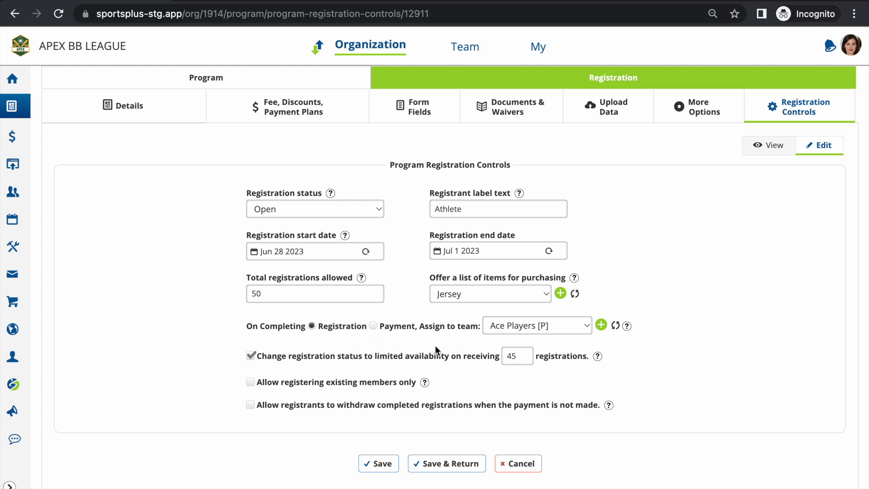
pyautogui.scroll(-3, 436, 346)
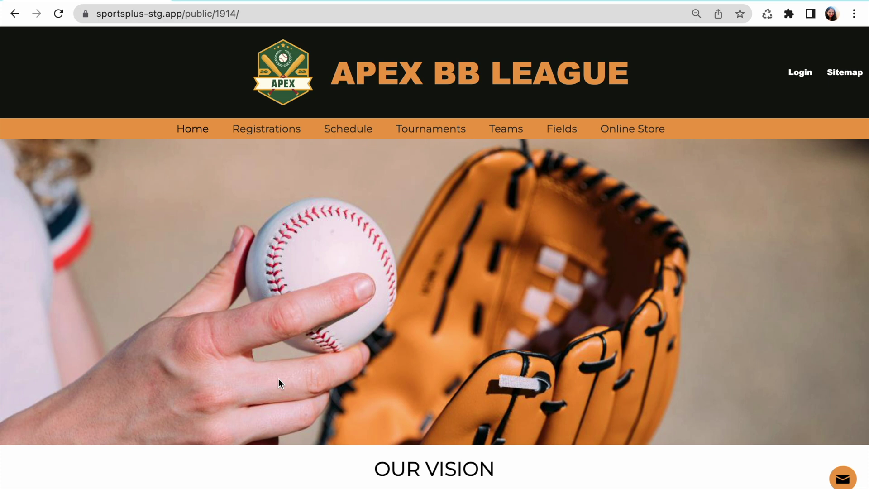
# Step: Open the public Registrations page listing the June and July 2023 programs
pyautogui.click(271, 135)
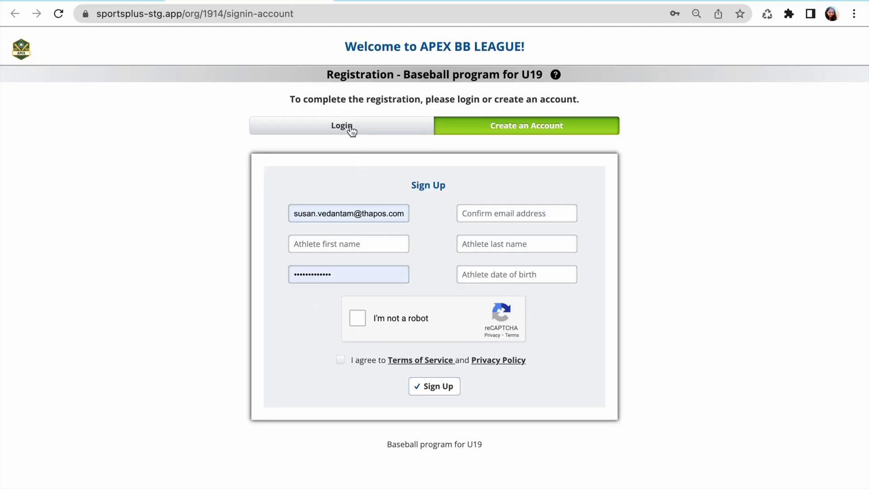
# Step: Switch the U19 Baseball registration sign-in page to the Login form
pyautogui.click(351, 125)
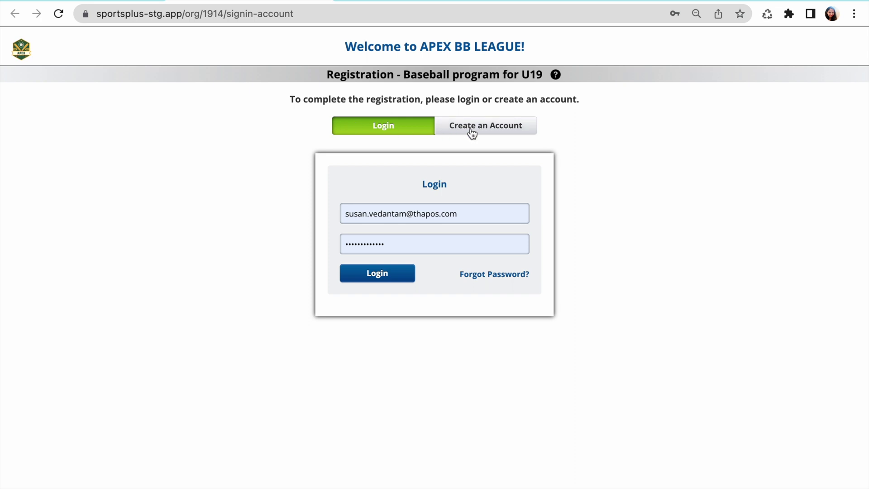
# Step: Sign in with the saved credentials and save the guardian Basic Info with address
pyautogui.click(400, 278)
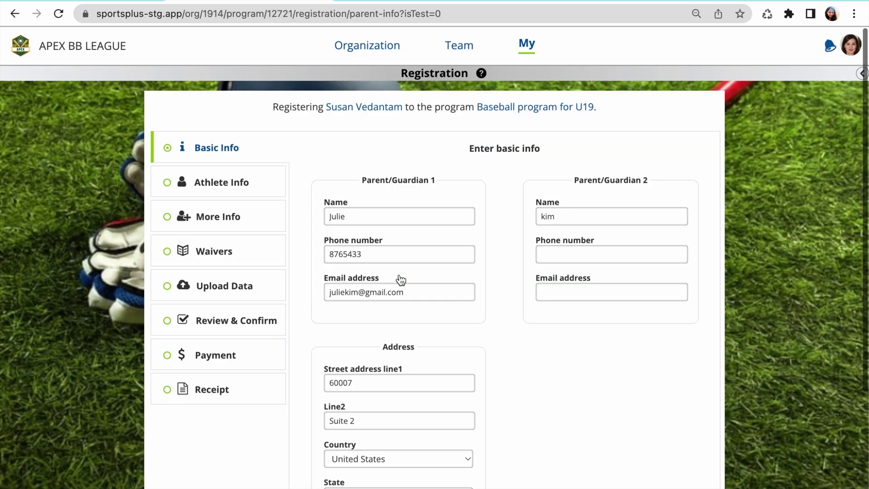
pyautogui.scroll(-1, 401, 279)
pyautogui.scroll(-2, 401, 278)
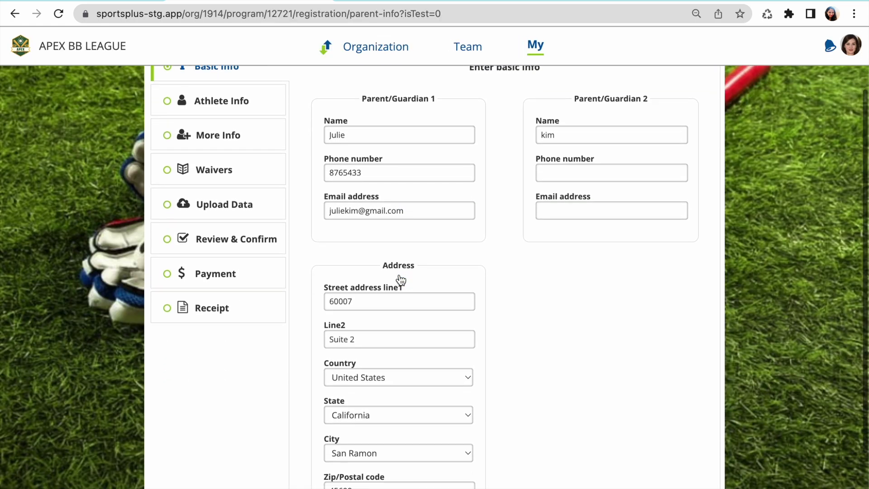
pyautogui.scroll(-1, 400, 279)
pyautogui.scroll(-1, 401, 279)
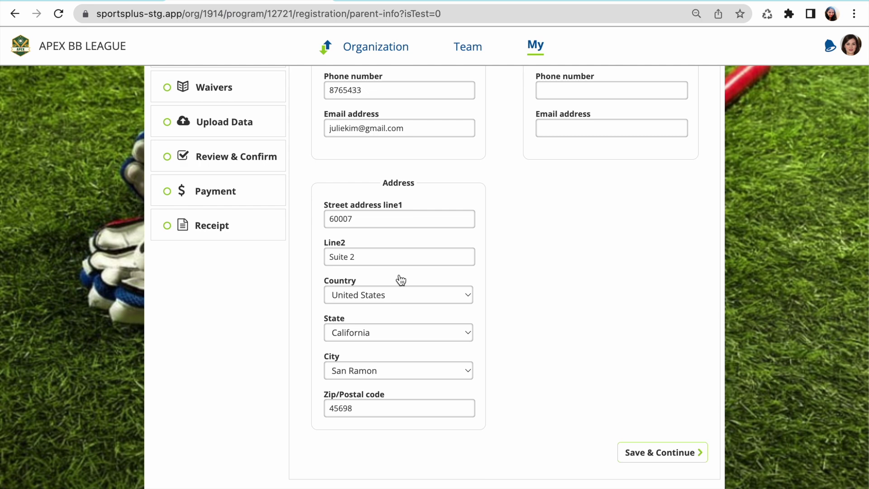
pyautogui.click(682, 451)
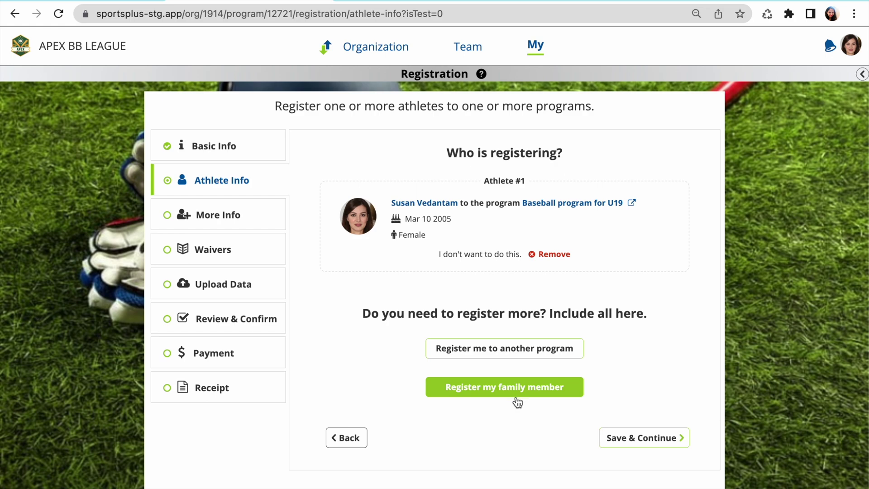
pyautogui.click(632, 448)
pyautogui.click(361, 193)
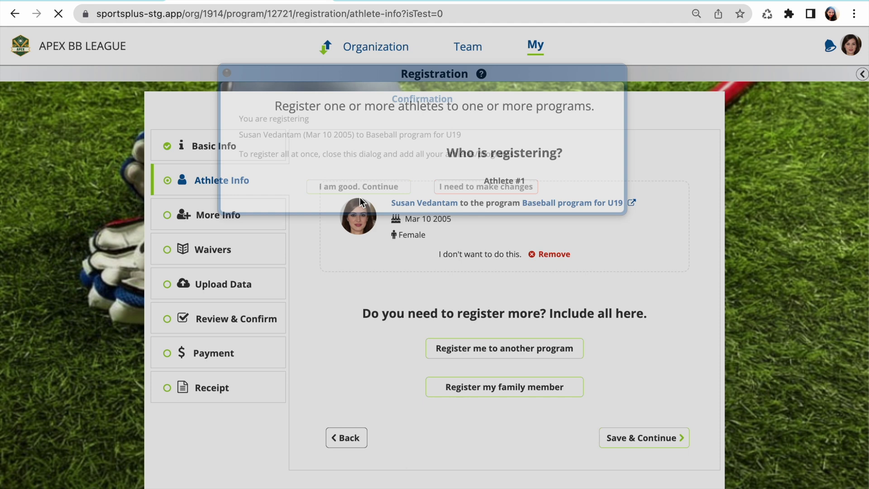
pyautogui.click(653, 311)
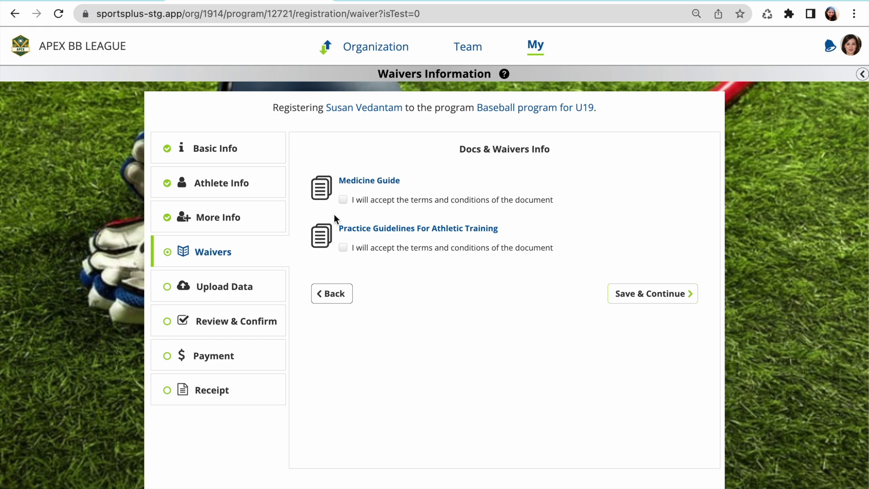
# Step: Accept the Medicine Guide and Practice Guidelines waivers and continue past Upload Data
pyautogui.click(343, 247)
pyautogui.click(624, 295)
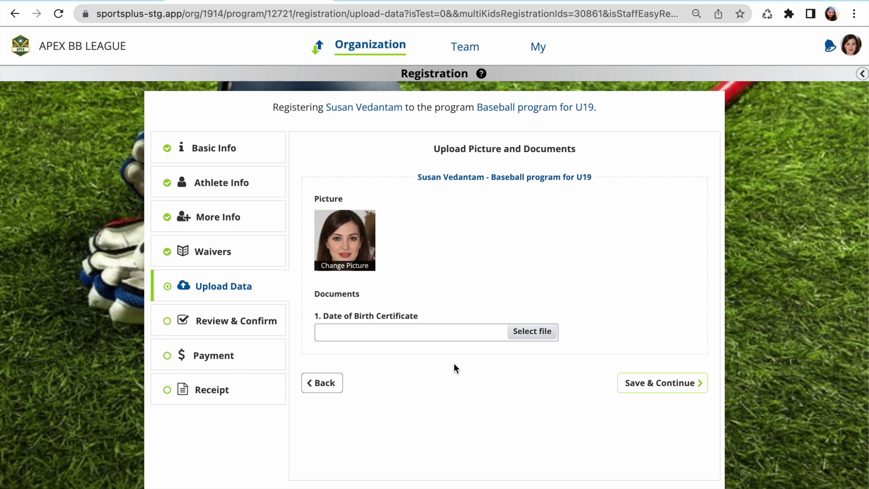
pyautogui.click(656, 382)
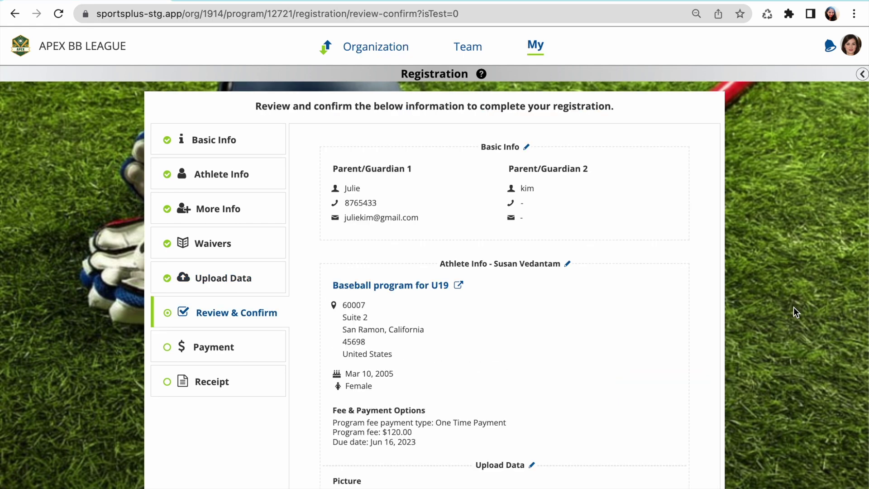
pyautogui.scroll(-5, 794, 306)
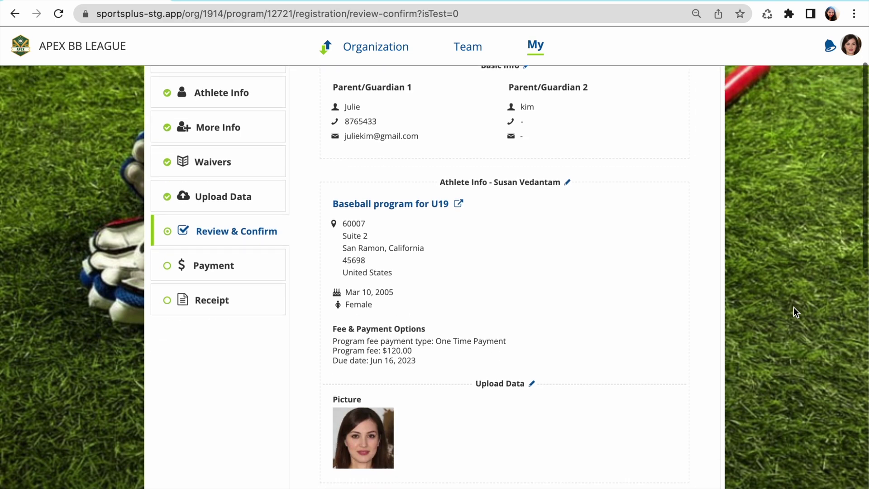
pyautogui.scroll(-1, 793, 307)
pyautogui.scroll(-2, 794, 307)
pyautogui.scroll(-1, 794, 307)
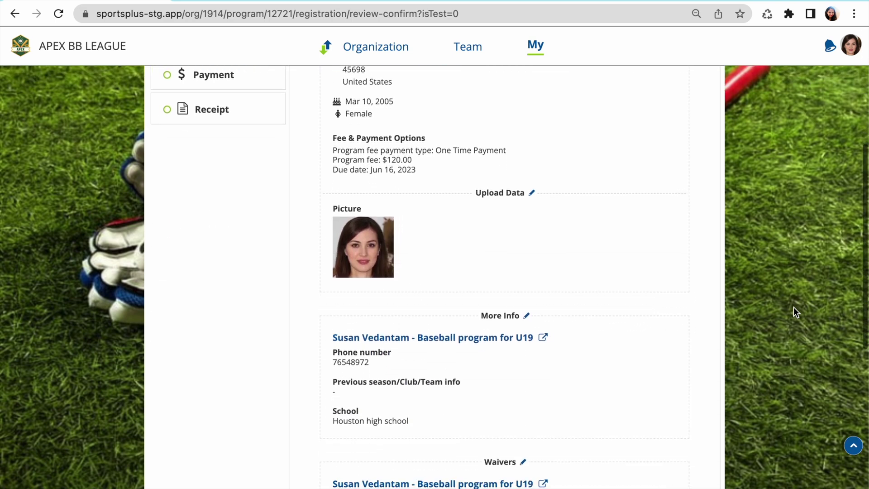
pyautogui.scroll(-4, 794, 307)
pyautogui.scroll(-3, 794, 306)
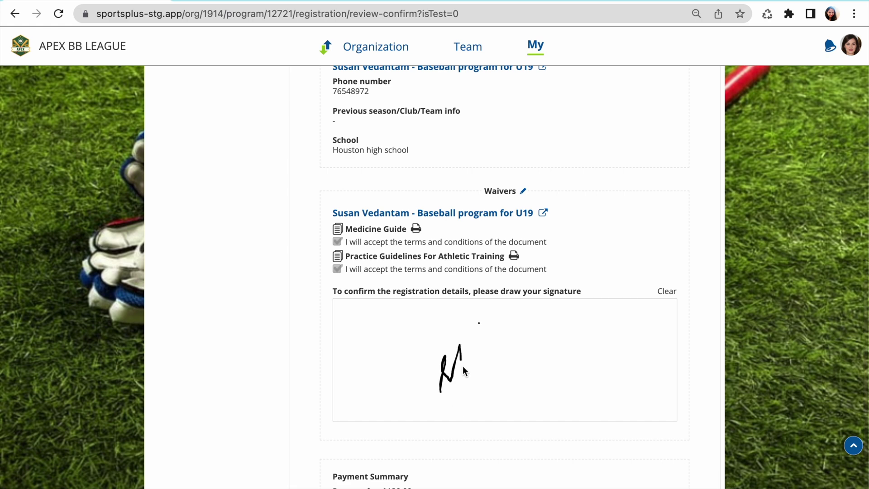
# Step: Sign the Review & Confirm page and proceed to the $120.00 payment
pyautogui.moveTo(463, 370); pyautogui.dragTo(581, 320)
pyautogui.scroll(-1, 582, 322)
pyautogui.scroll(-1, 582, 321)
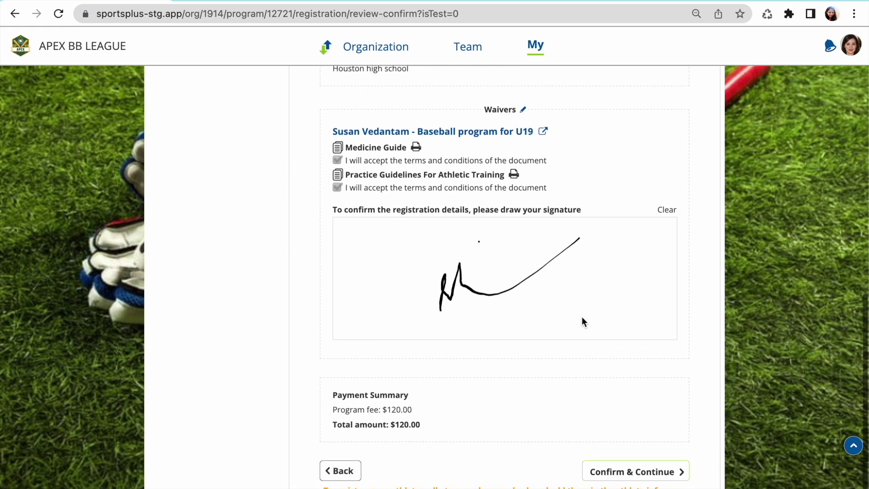
pyautogui.scroll(-1, 582, 321)
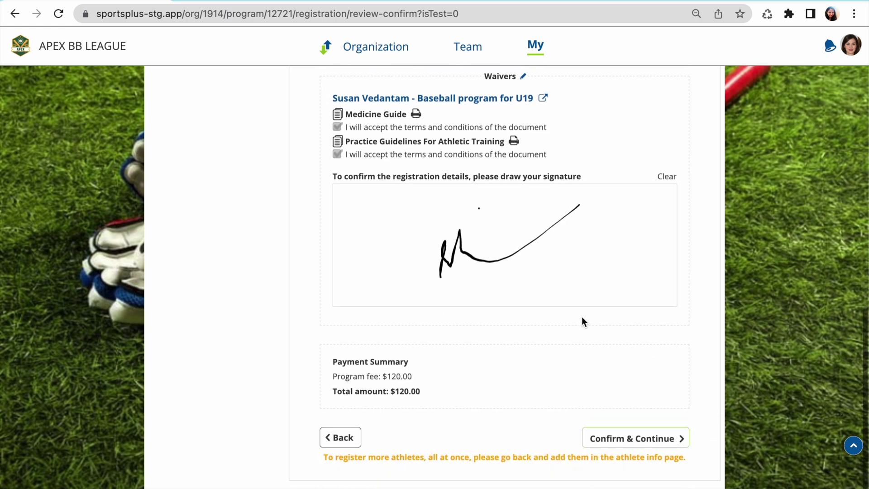
pyautogui.click(609, 438)
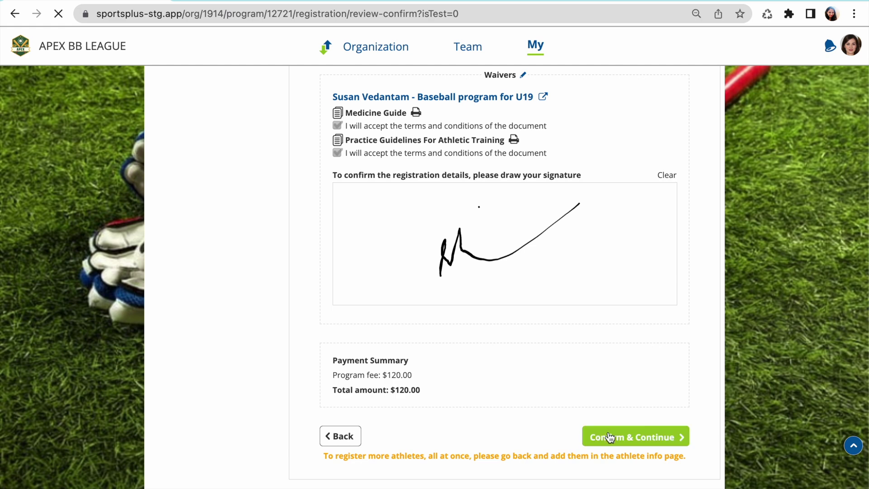